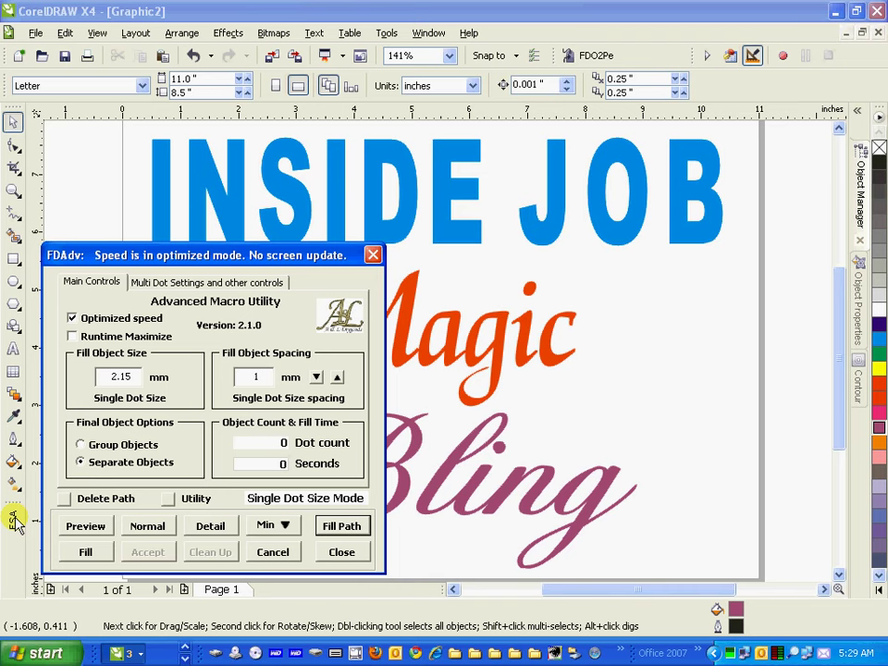
Step: Open the Fill Path Designer and set the dot size to 3.25 and the spacing to .75
click(342, 528)
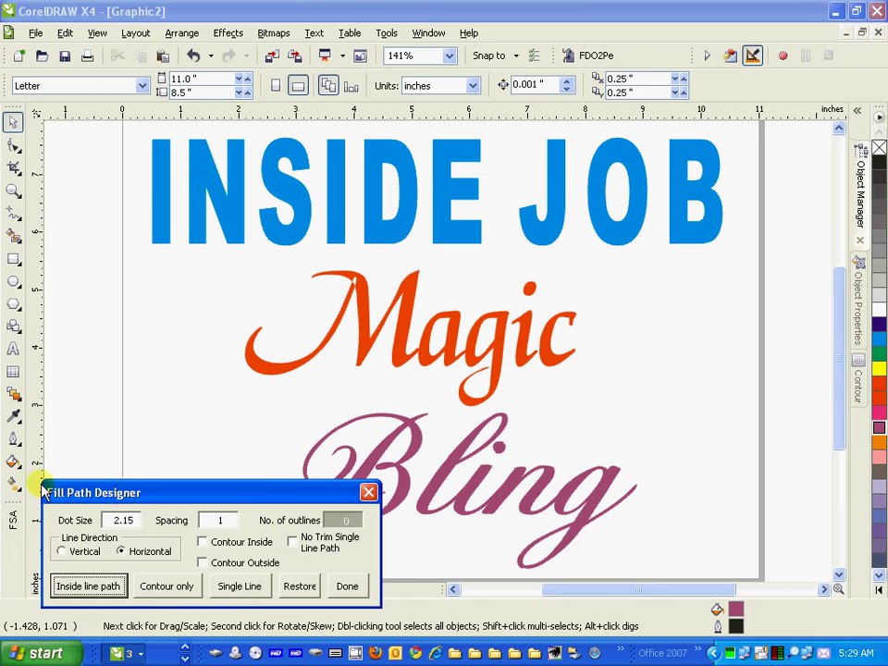
drag(127, 520, 97, 523)
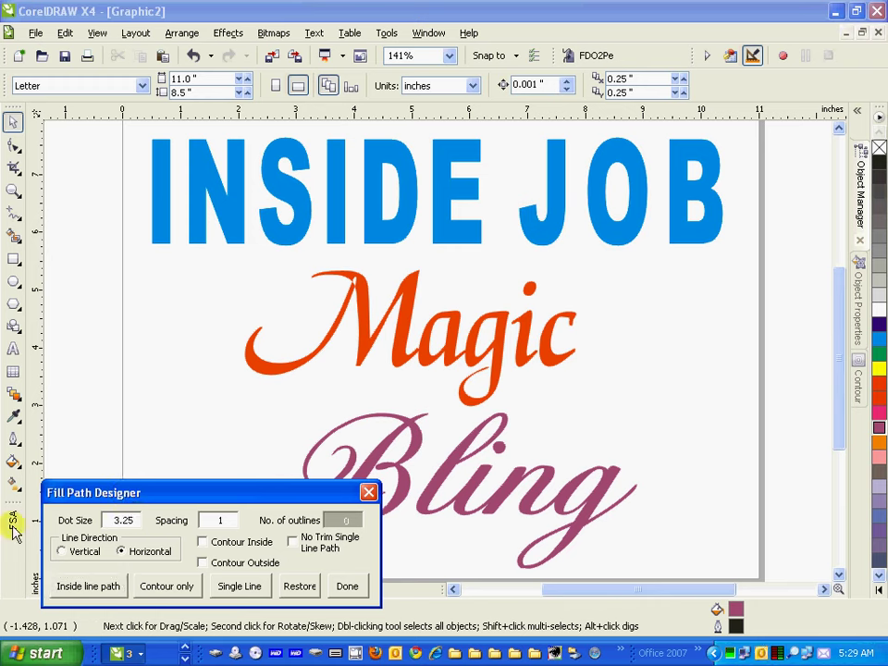
drag(215, 520, 202, 521)
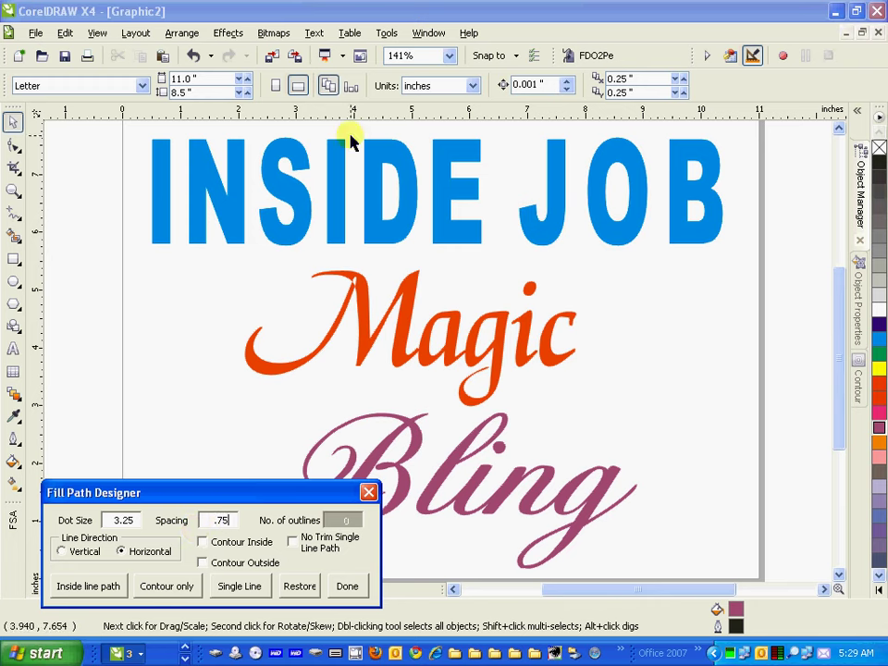
Step: Convert the INSIDE and JOB text objects together into horizontal inside line paths
click(163, 216)
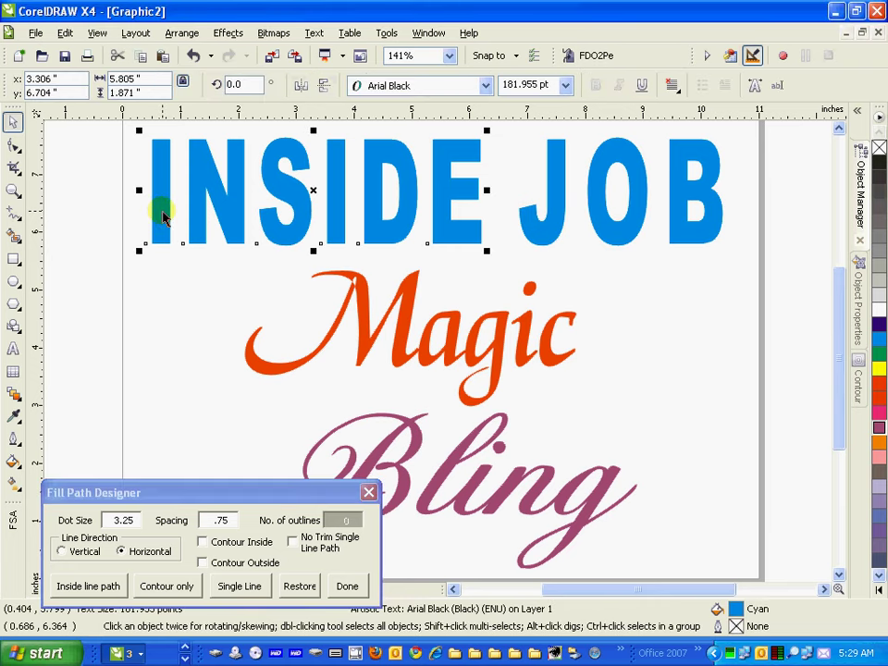
shift+click(558, 204)
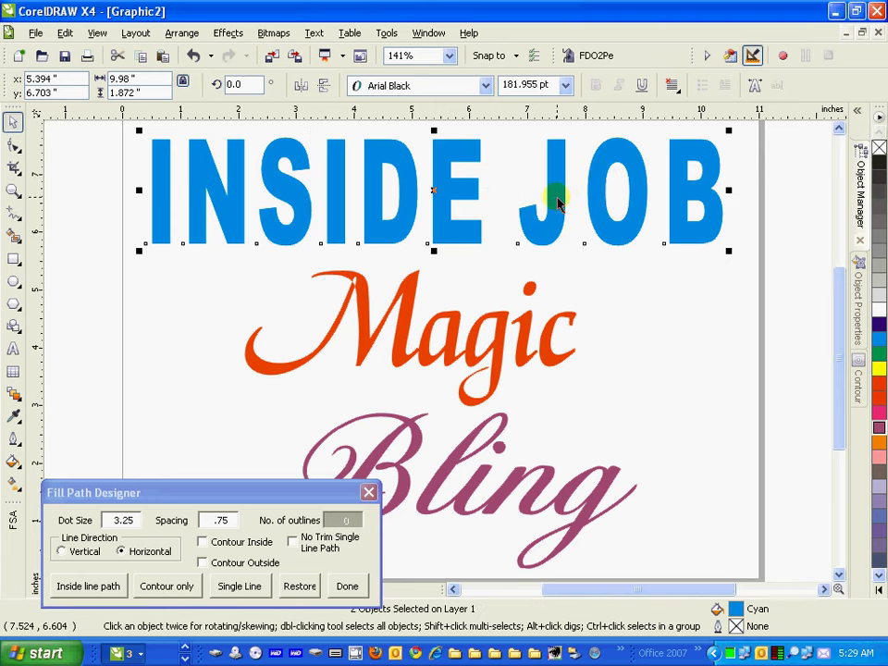
click(89, 587)
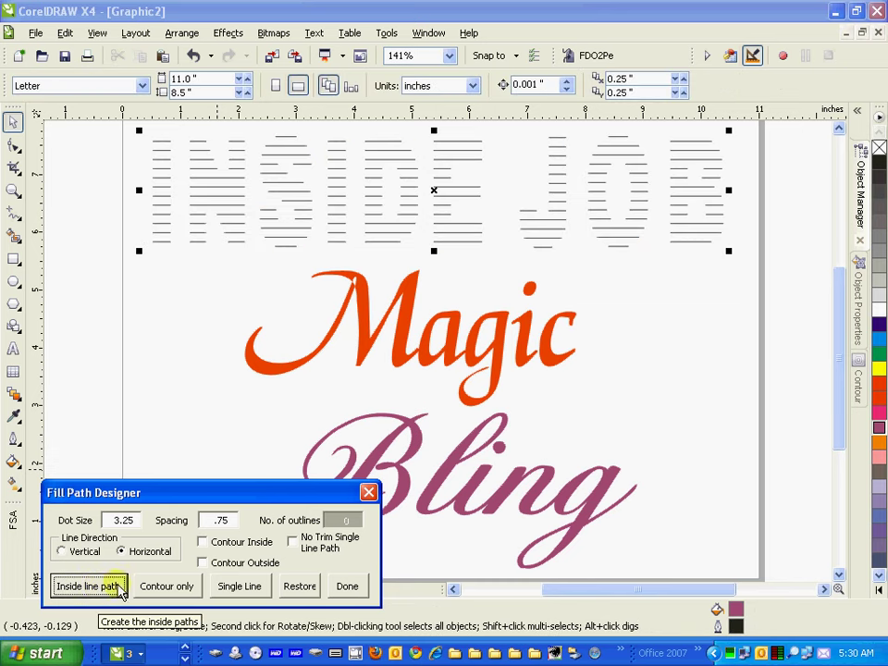
Step: Convert the Magic and Bling texts to single-line paths with No Trim Single Line Path enabled, and finish the path design
click(513, 350)
click(498, 352)
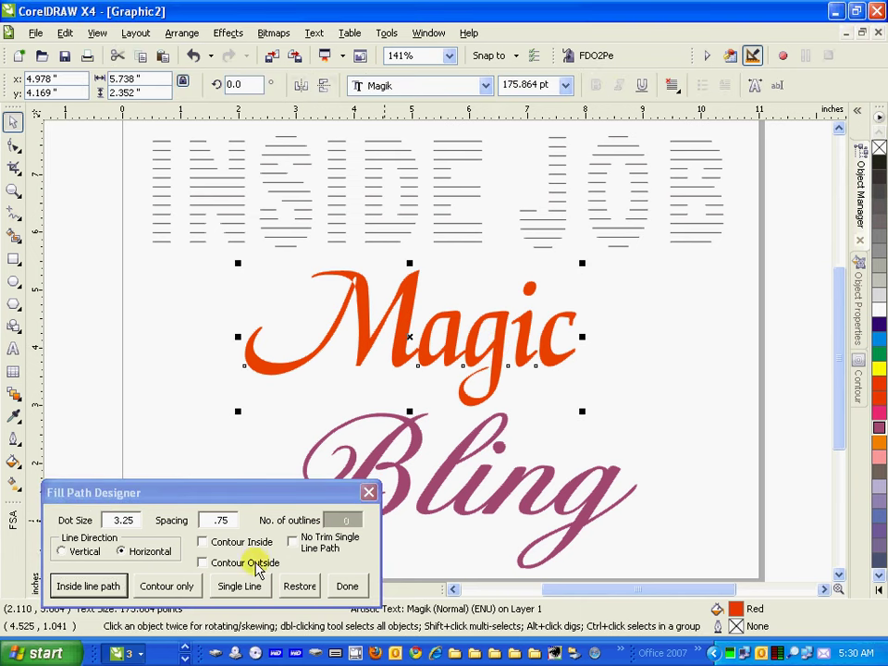
click(292, 542)
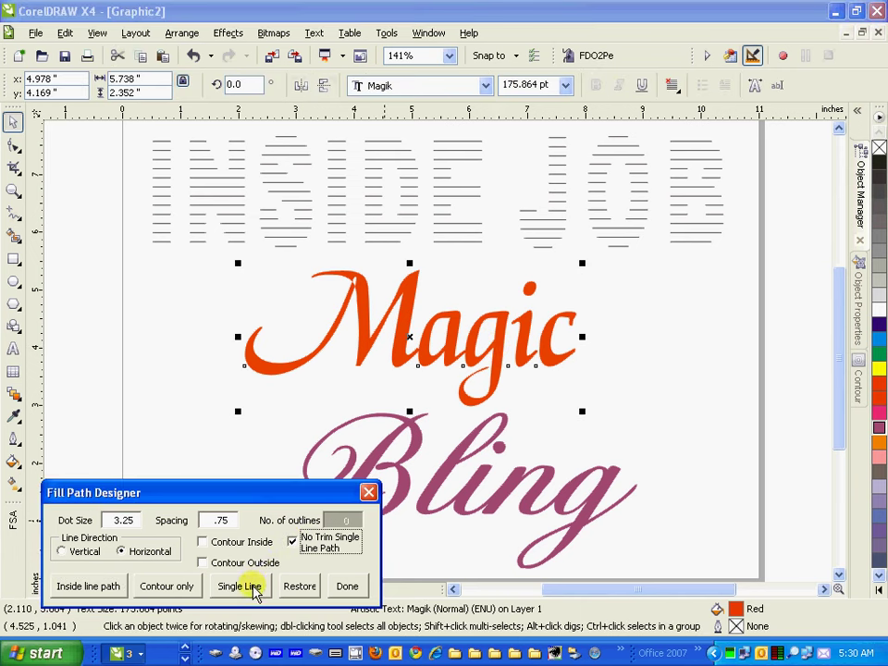
click(257, 589)
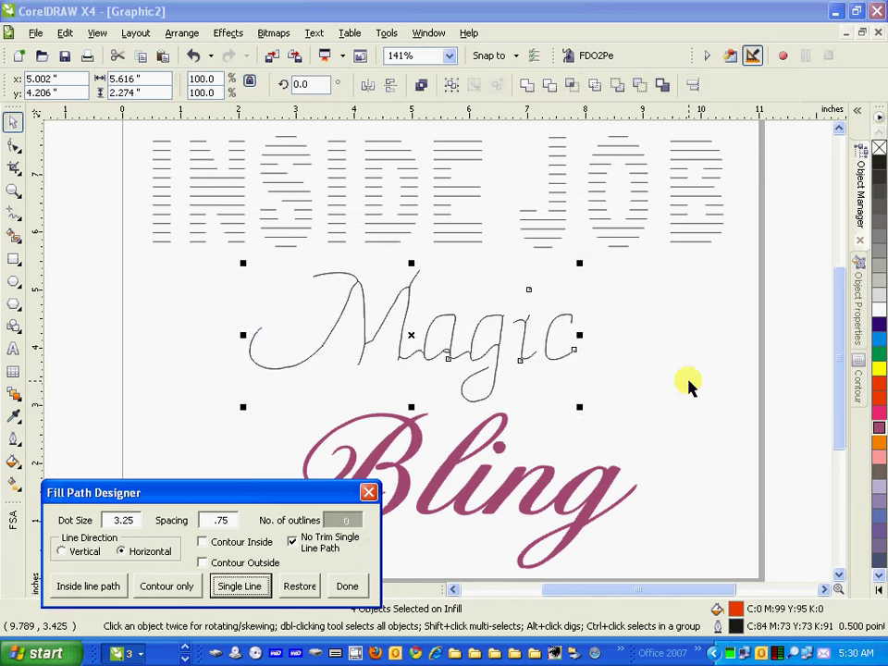
click(477, 434)
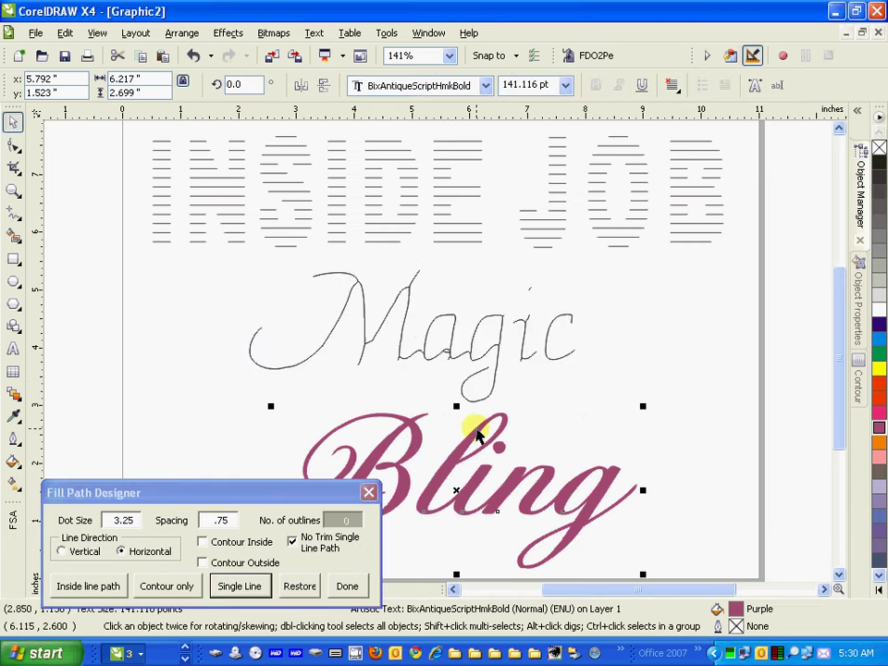
click(227, 587)
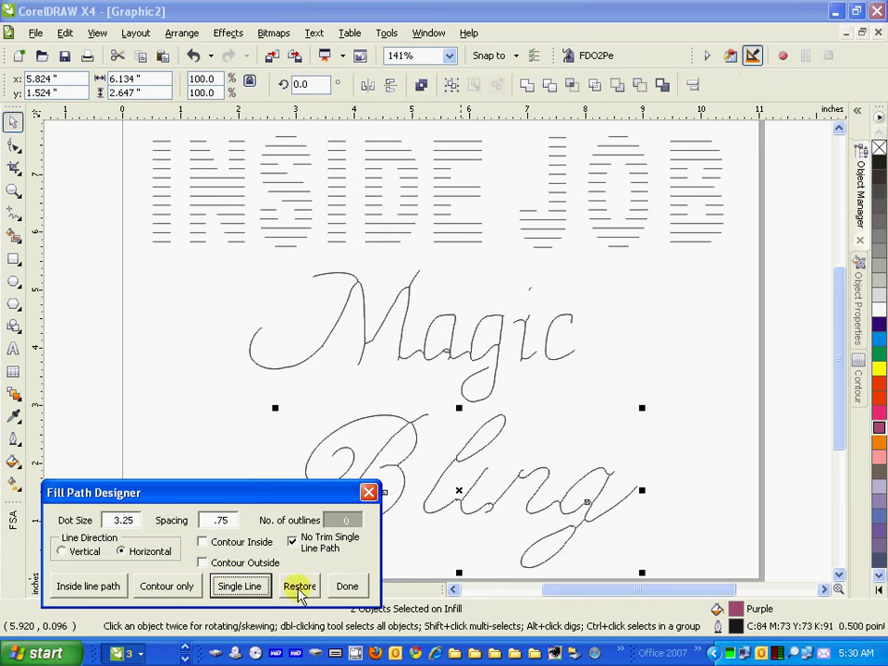
click(345, 587)
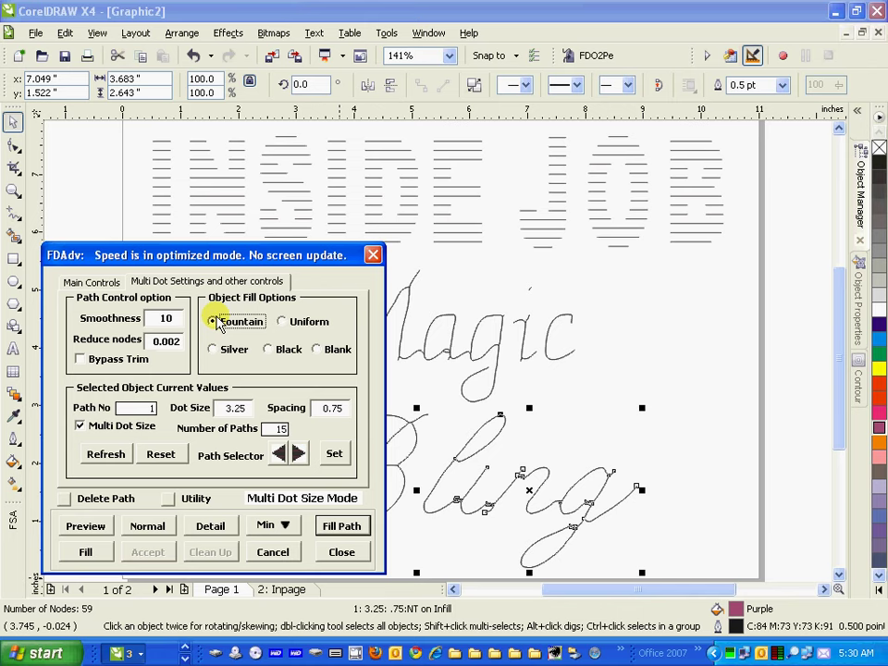
Step: Fill all the prepared paths with dots, turning off future display of the docker warning
click(99, 552)
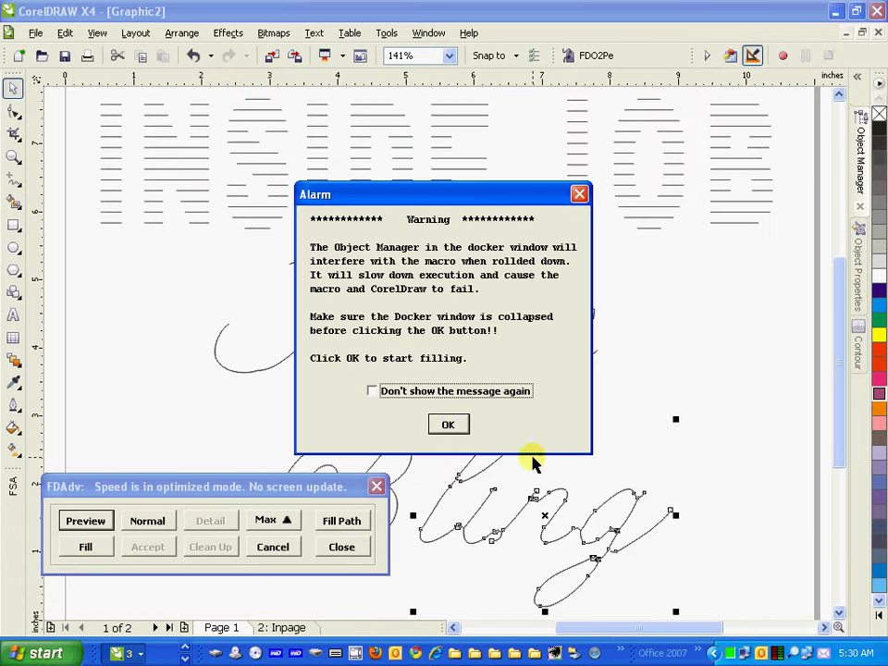
click(372, 391)
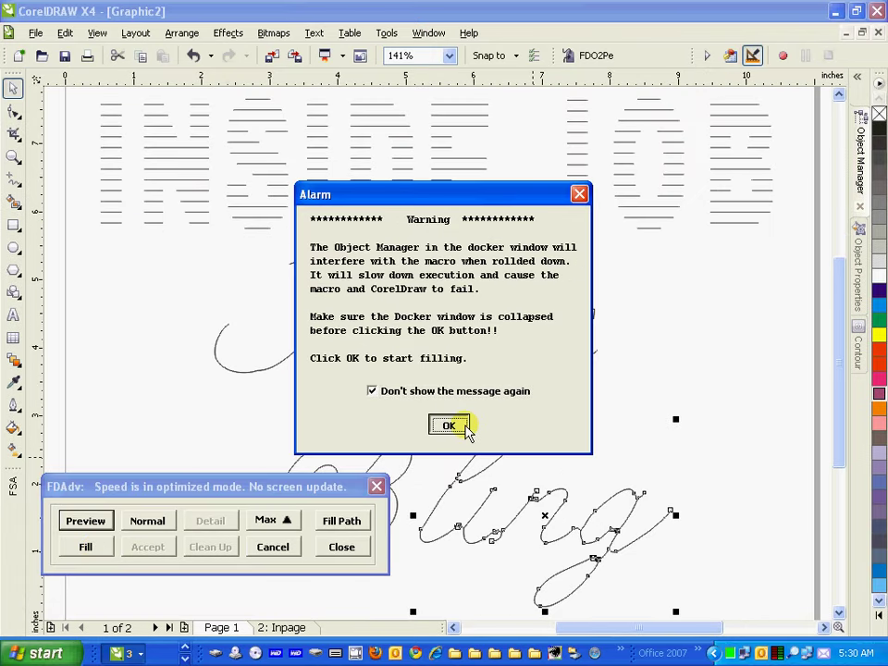
click(453, 425)
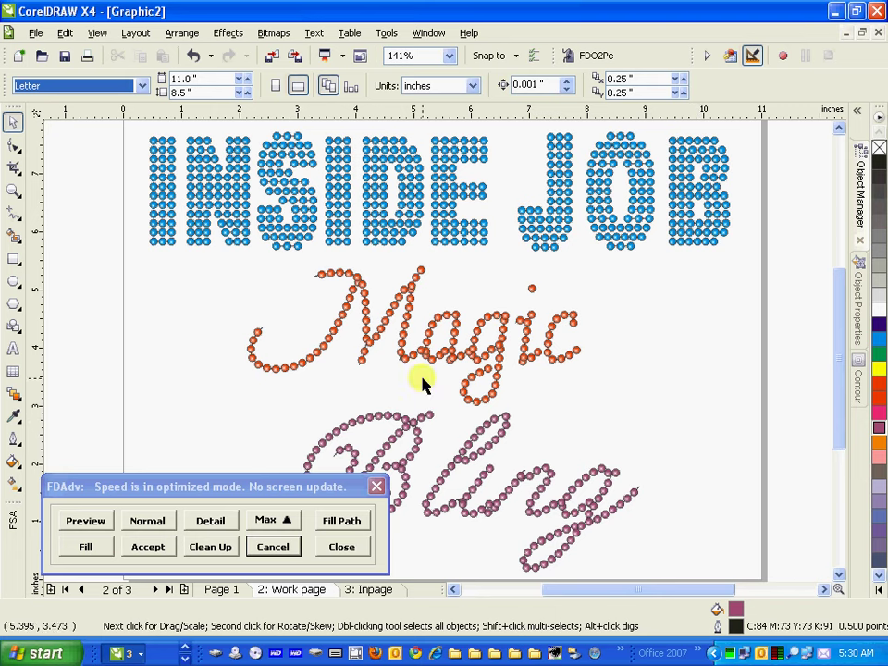
Step: Run Clean Up on the dot fill, inspect the word Magic up close, and dismiss the clean-up status
click(214, 548)
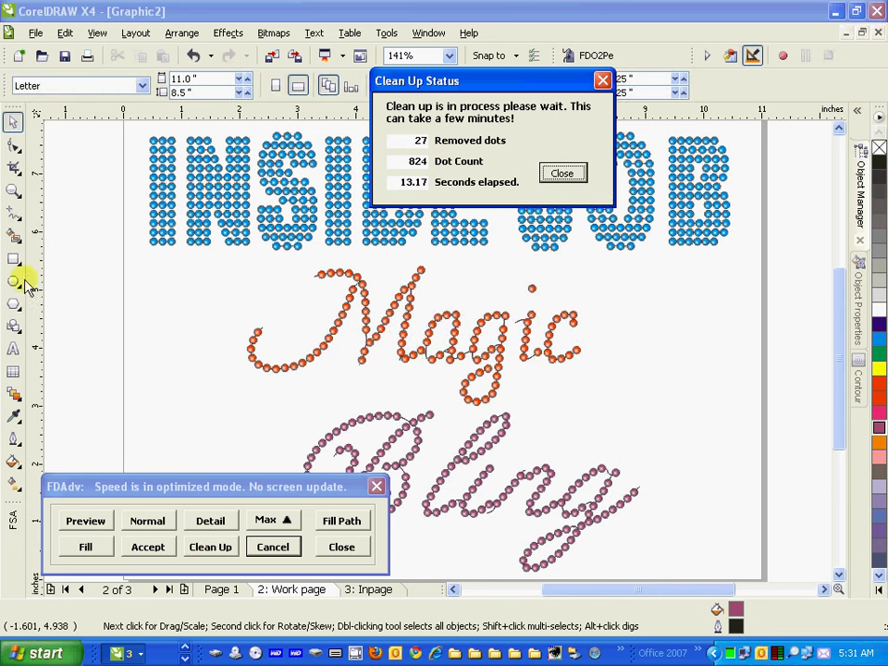
click(14, 191)
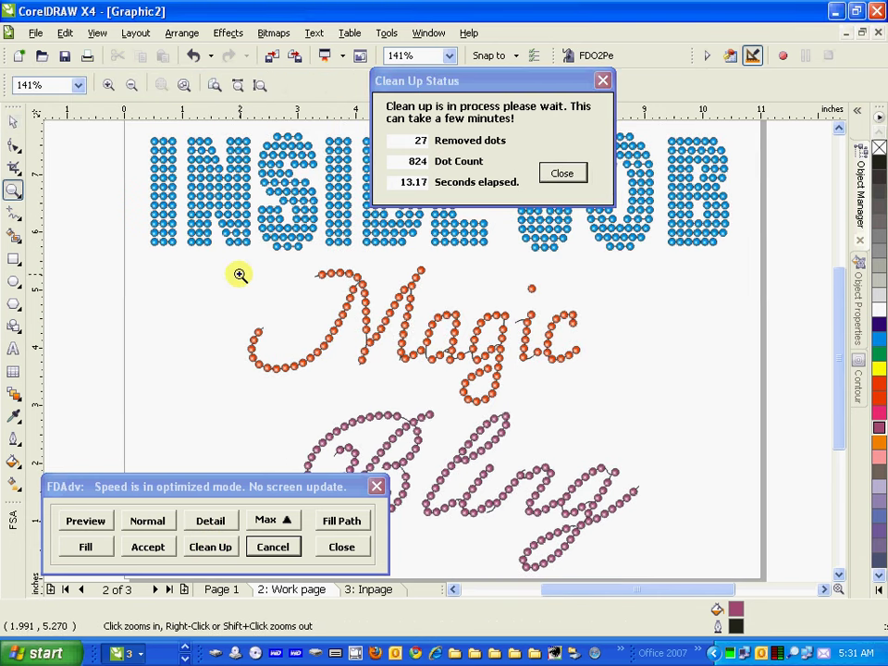
drag(237, 262, 593, 414)
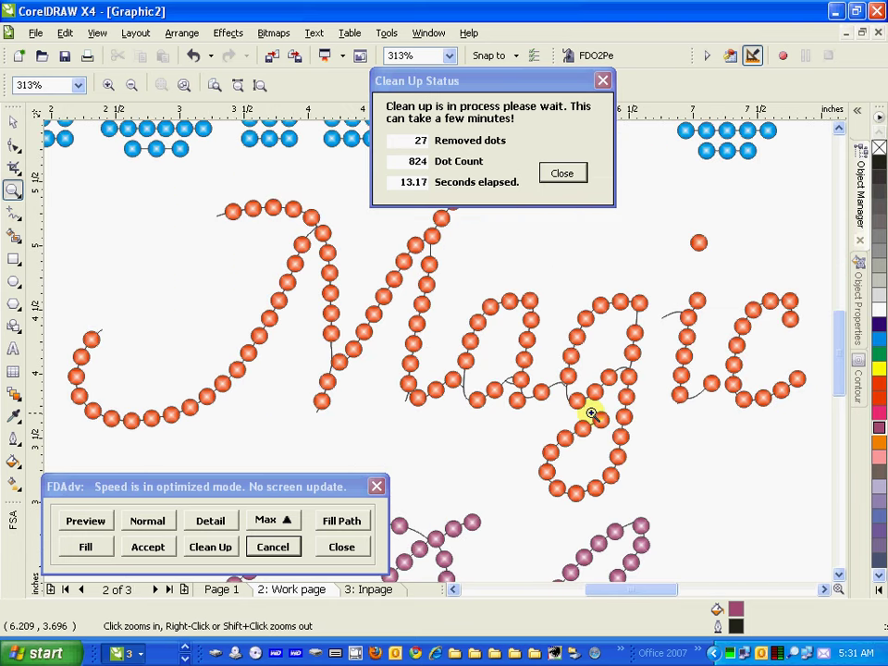
click(562, 173)
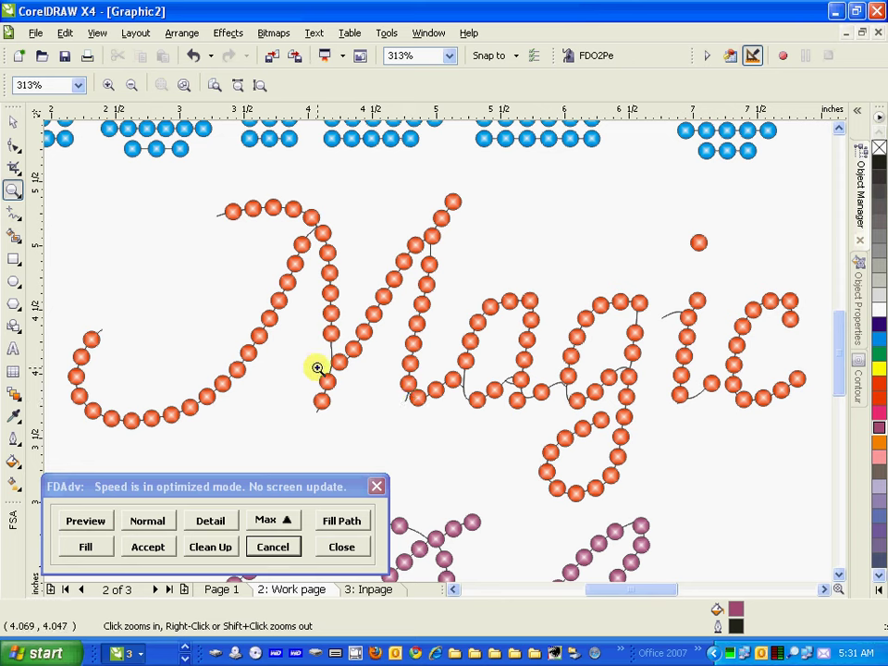
Step: In Magic, reposition the dots at the M's centre junction and M-to-a join, and add a dot between the a and g
click(14, 121)
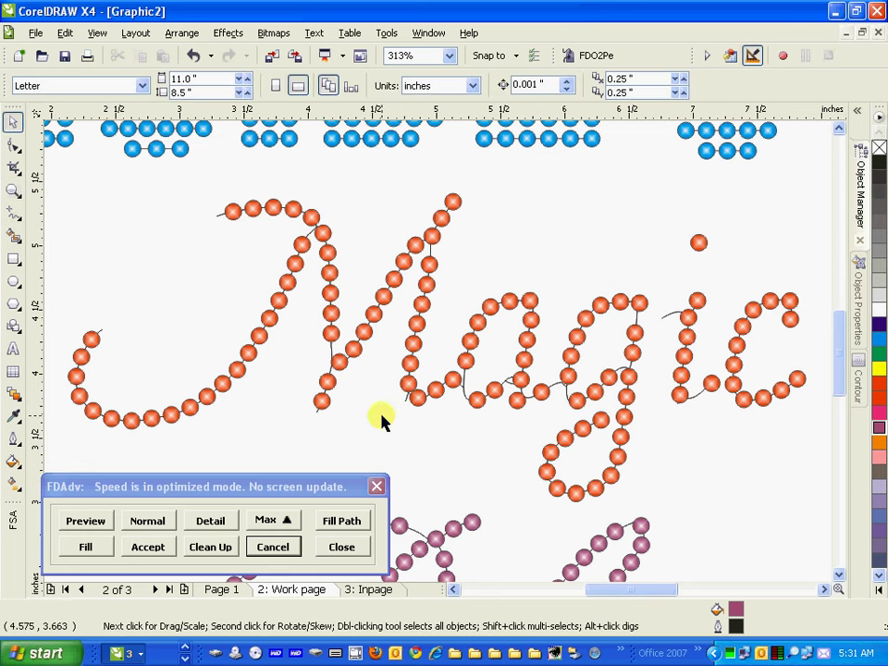
drag(341, 366, 334, 358)
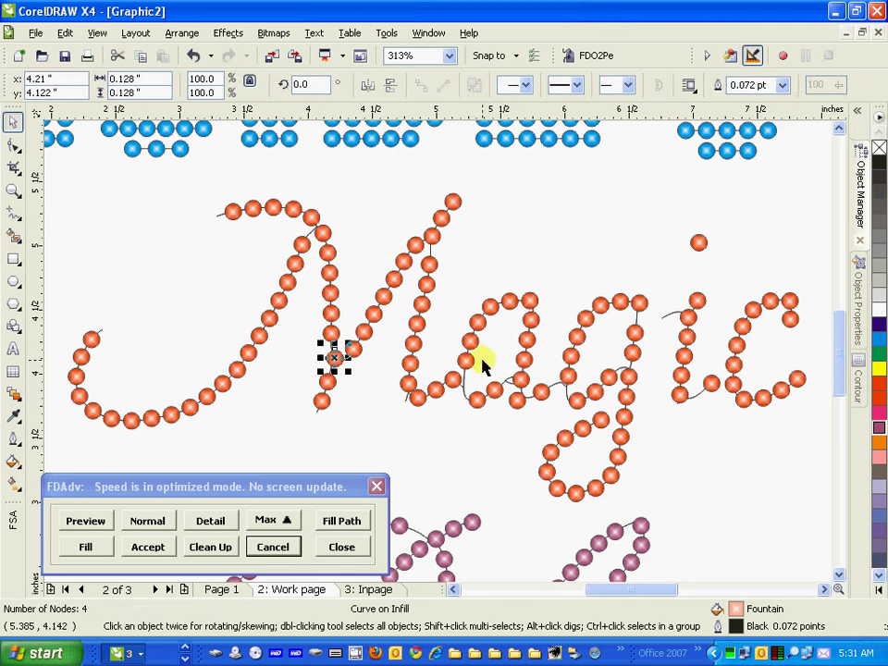
drag(454, 381, 422, 397)
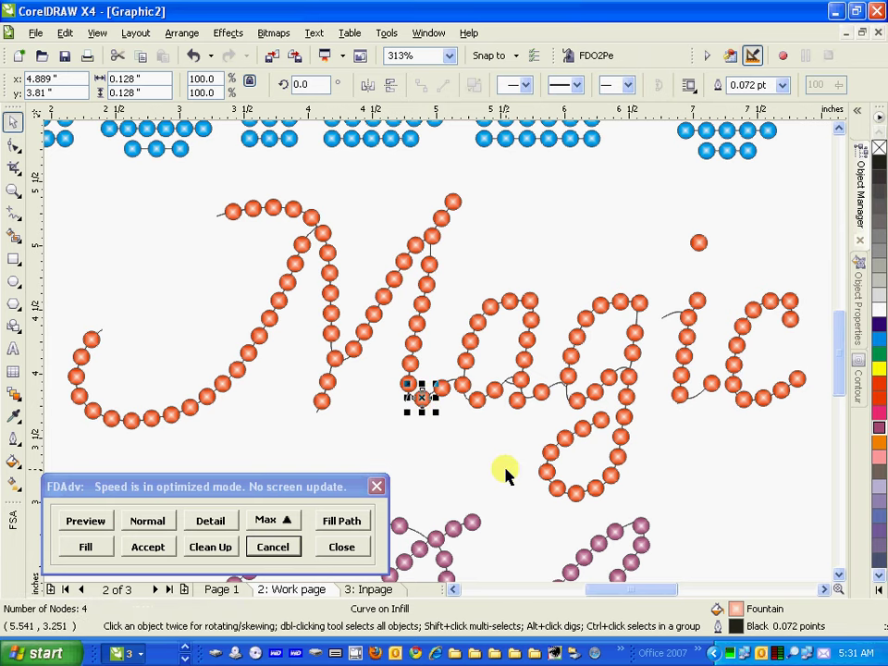
mouse_move(544, 396)
mouse_down()
mouse_move(532, 395)
mouse_move(550, 381)
mouse_up()
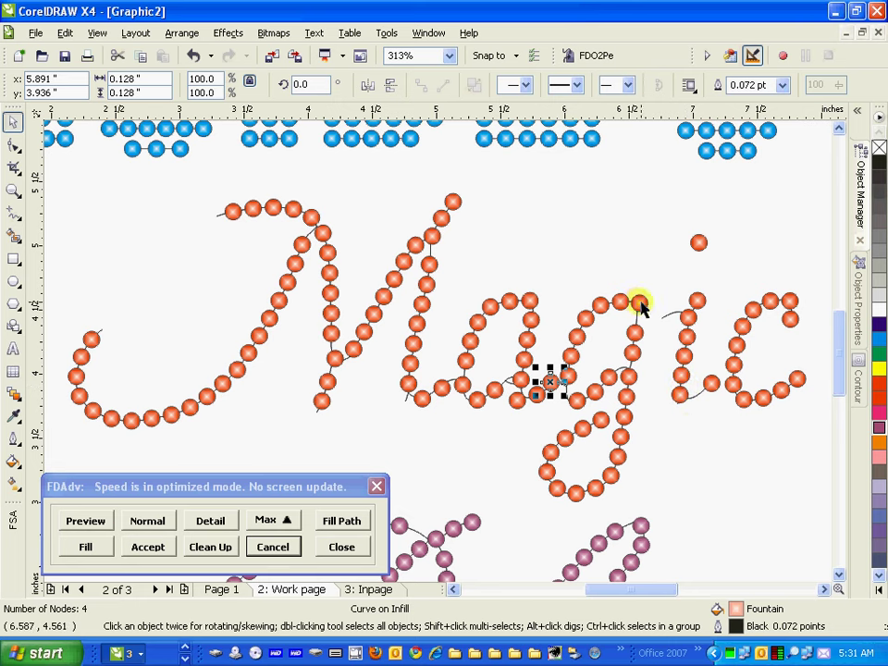
Step: In Magic, reposition the dots at the g's upper corner and bowl, and copy dots onto the i's lead-in stroke and lower tail
drag(640, 308, 639, 311)
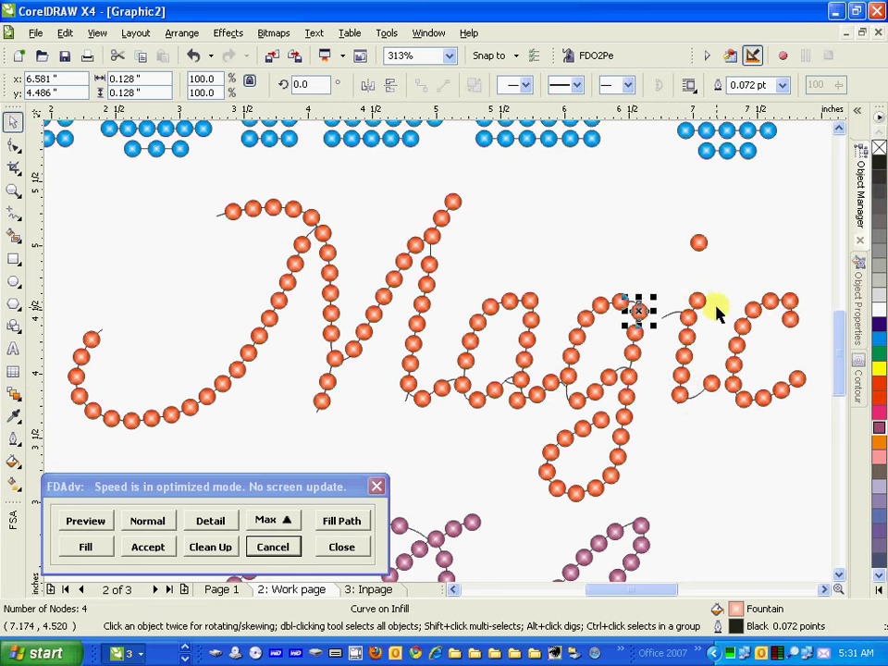
drag(699, 301, 668, 314)
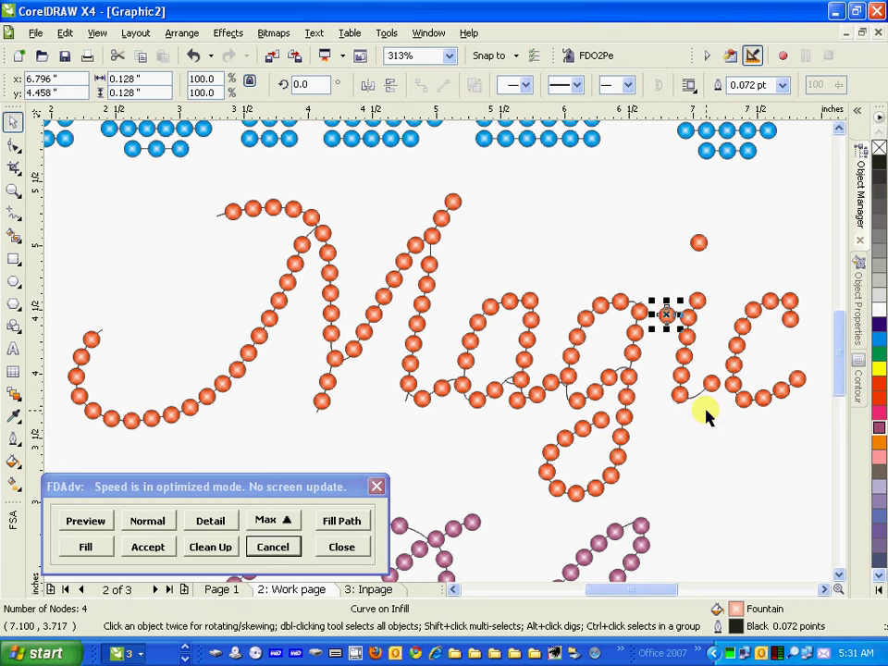
drag(715, 389, 698, 397)
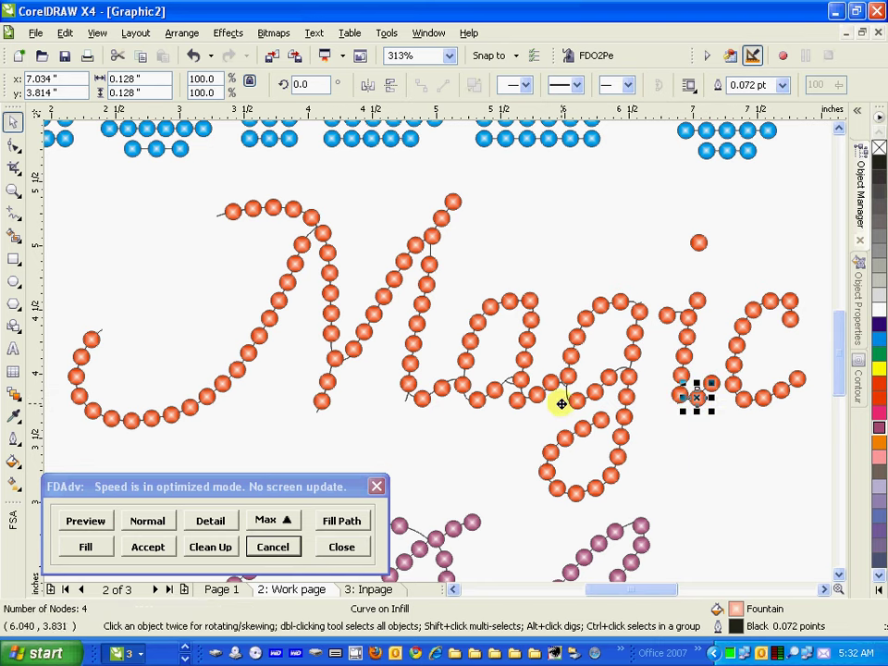
drag(578, 402, 572, 397)
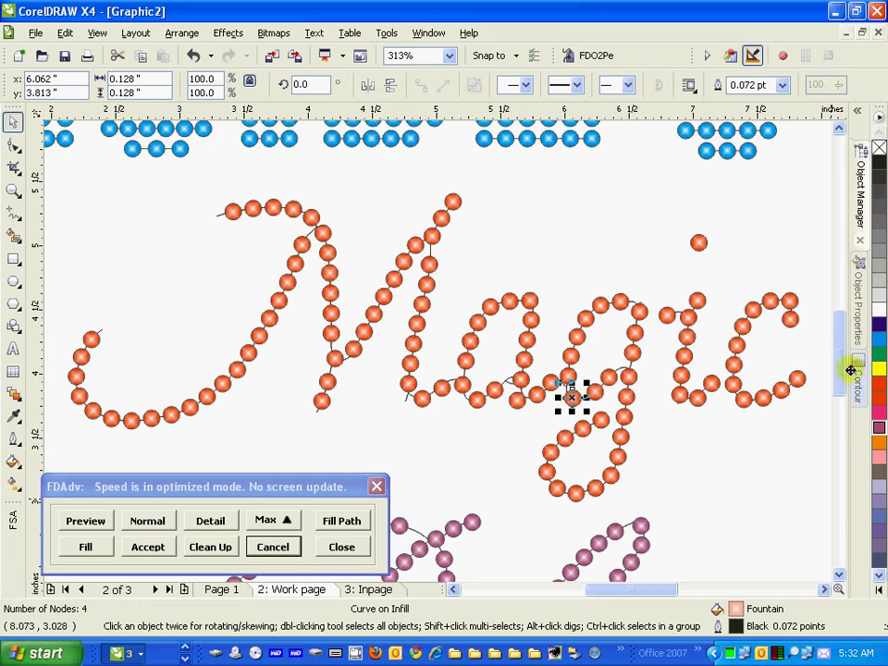
Step: In Bling, copy dots into the gaps at the B's top, B's waist and n's lead-in, and shift the dot atop the l
drag(836, 372, 840, 436)
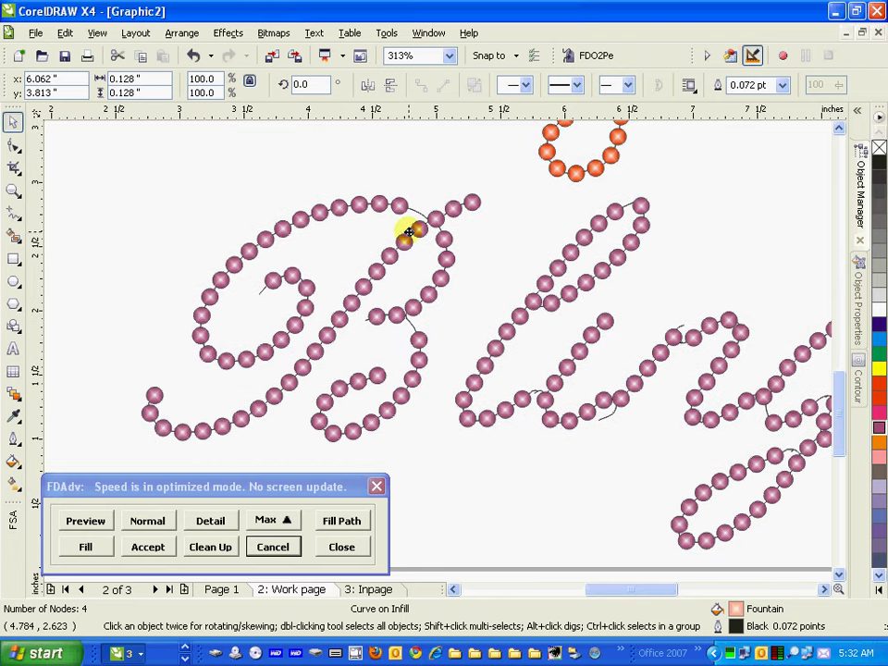
drag(399, 203, 420, 206)
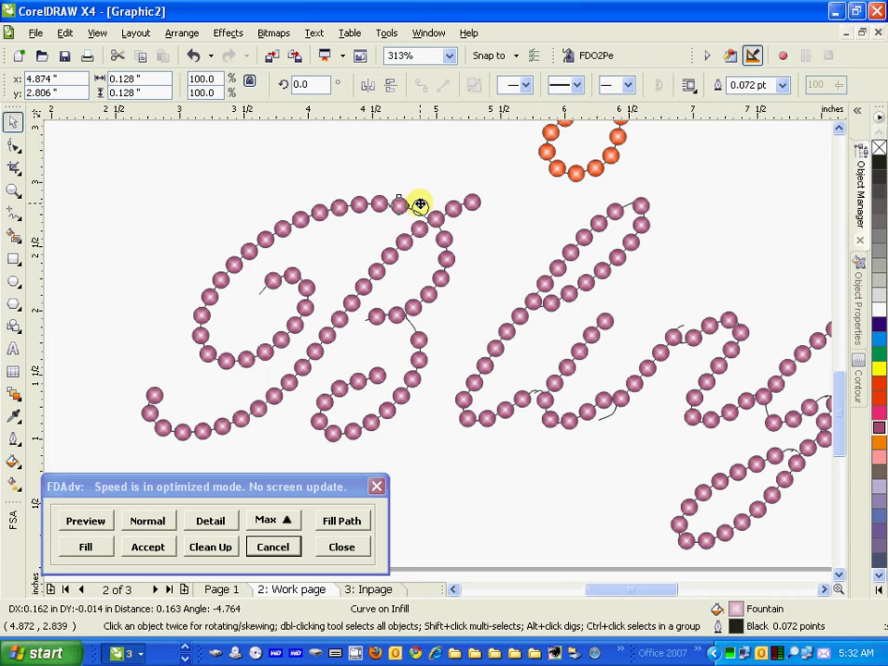
drag(420, 204, 419, 204)
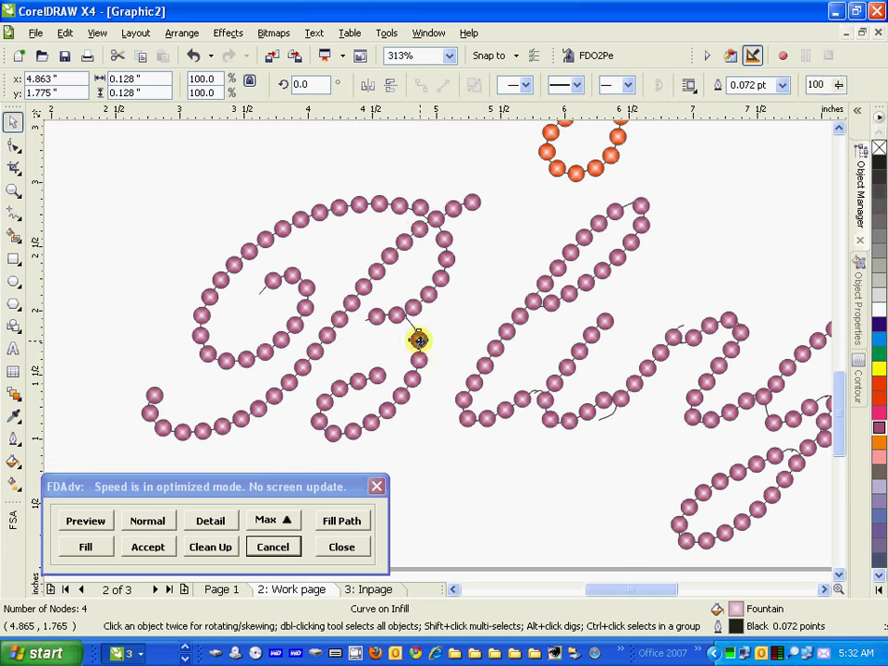
mouse_move(416, 337)
mouse_down()
mouse_move(412, 324)
mouse_move(422, 342)
mouse_up()
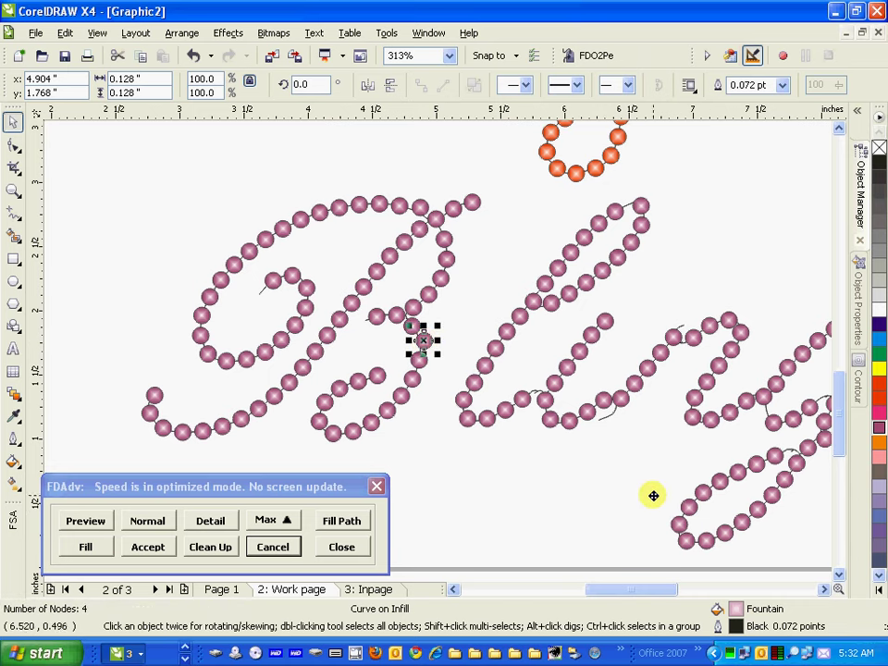
drag(673, 339, 685, 319)
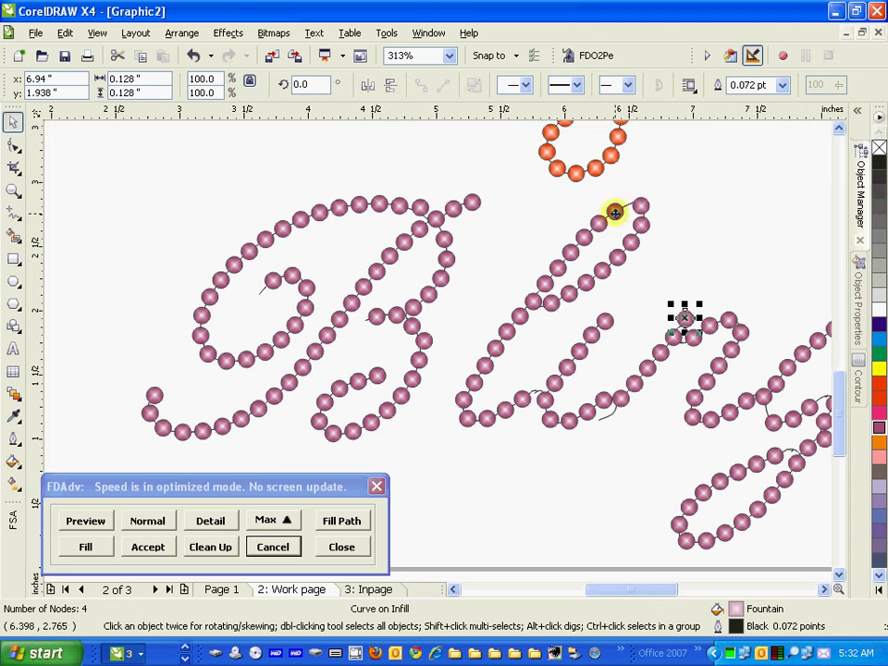
drag(640, 205, 634, 204)
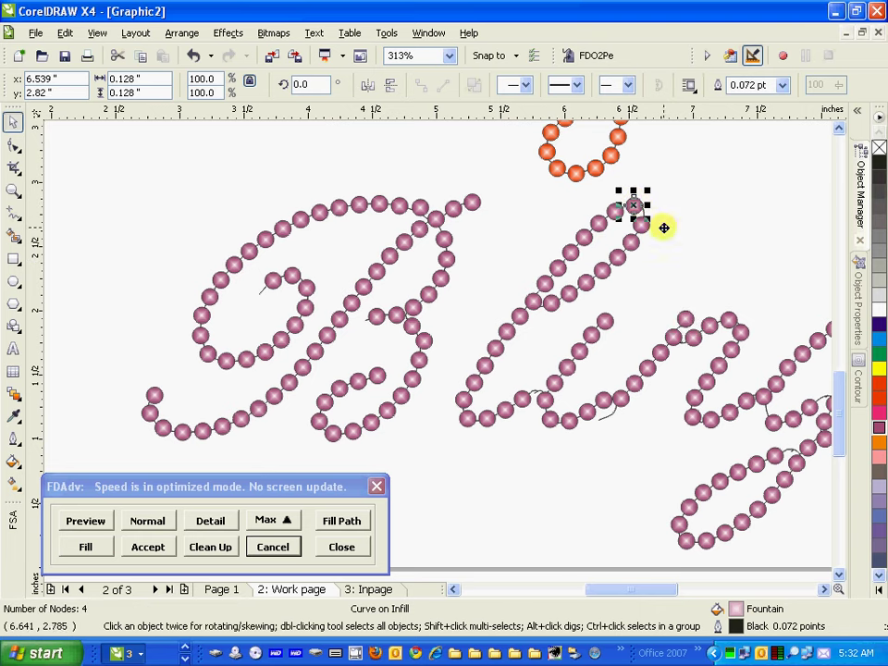
Step: In Bling, reposition the dots at the g's lower bowl and upper-right corner, and copy a dot above the i's stem
click(822, 590)
click(802, 589)
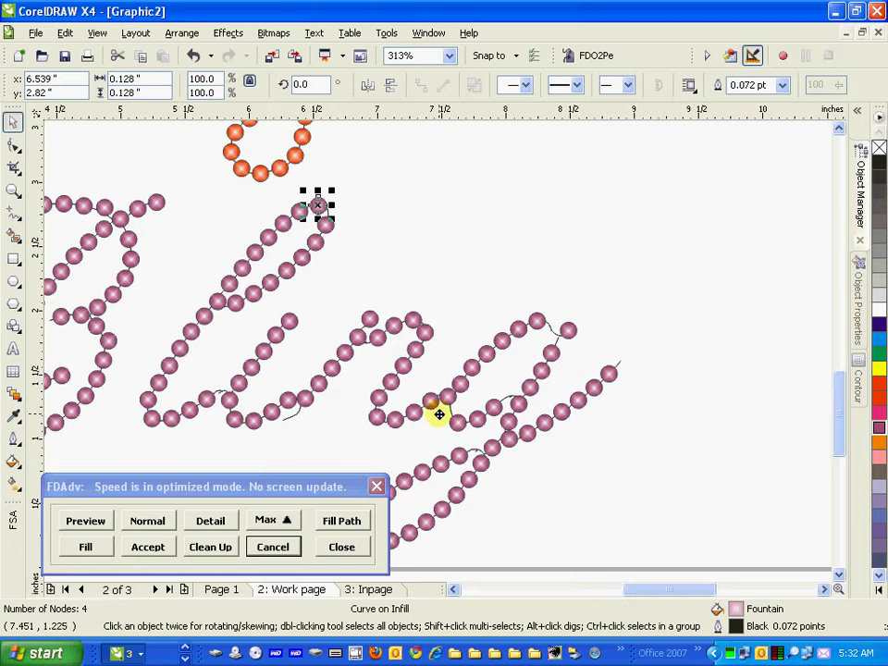
drag(458, 423, 453, 415)
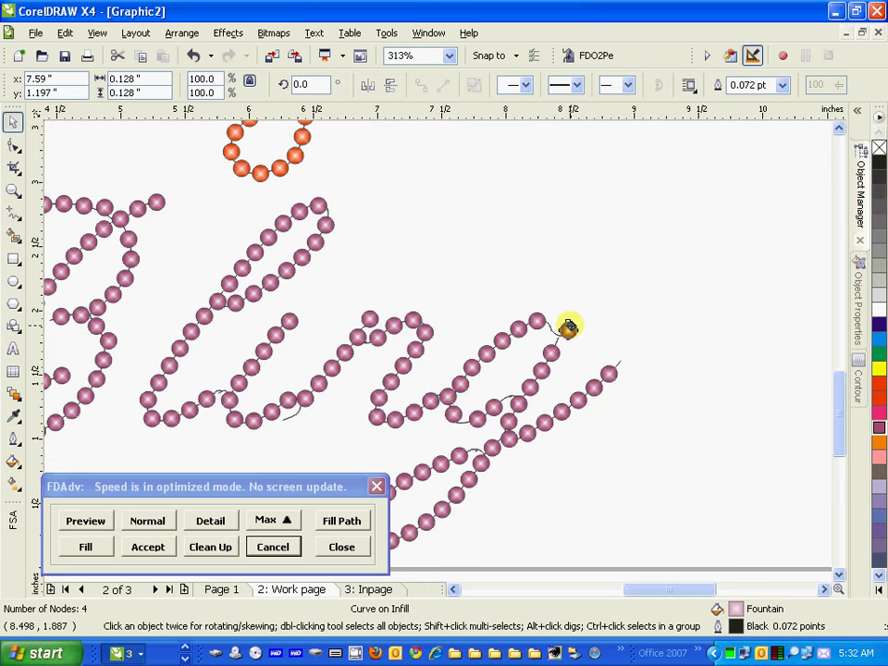
drag(569, 323, 555, 329)
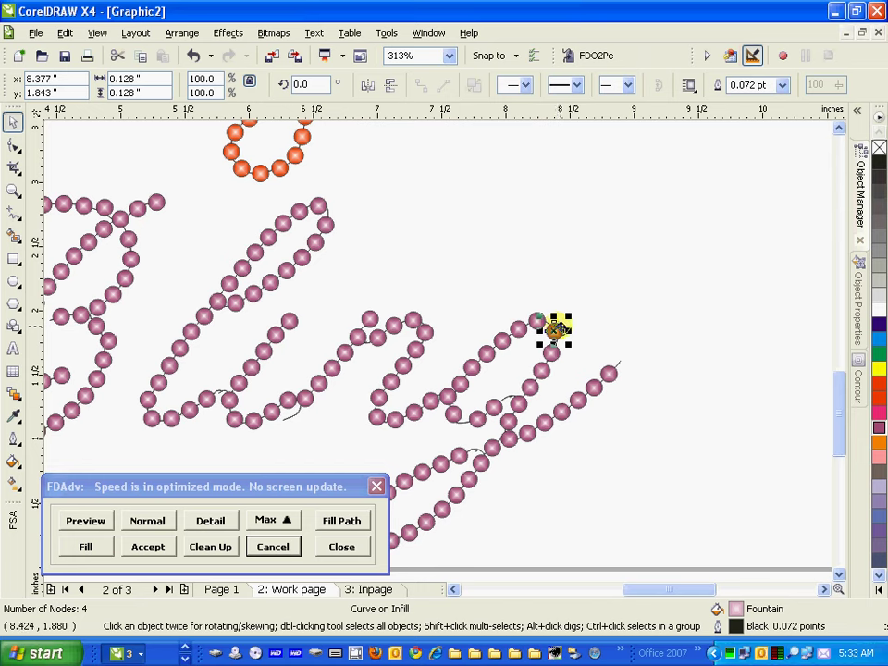
click(452, 415)
drag(451, 414, 454, 418)
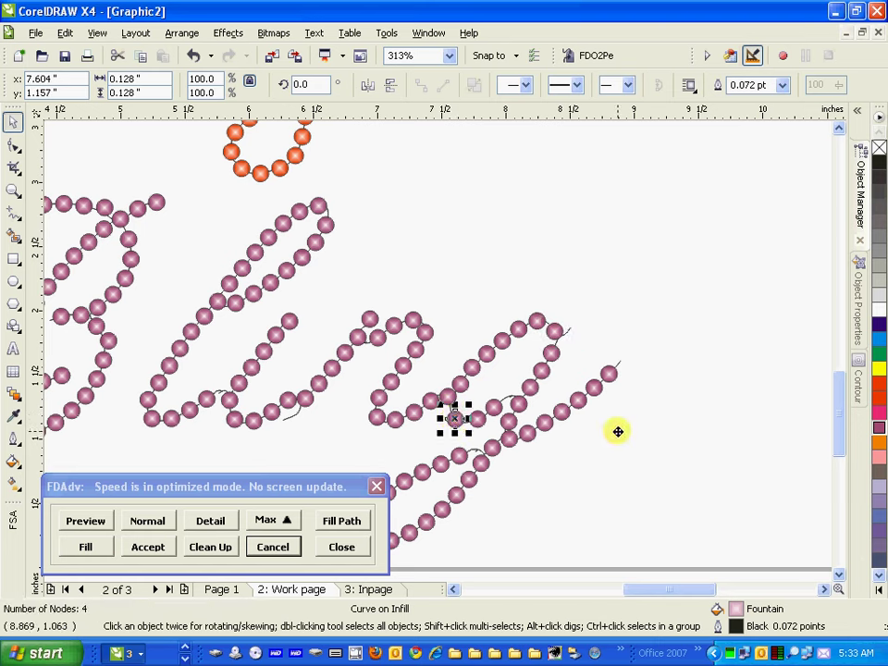
drag(290, 321, 308, 299)
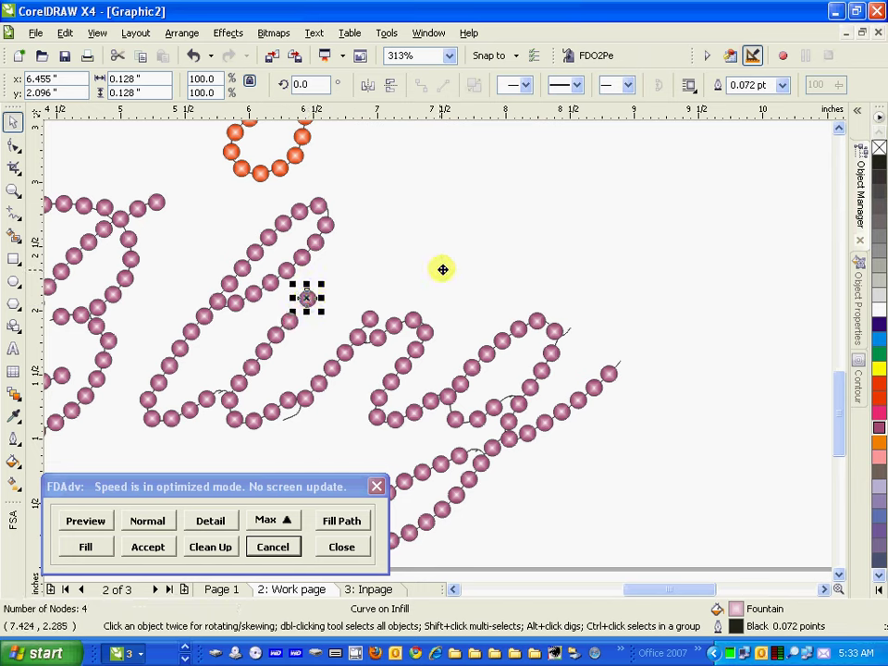
Step: Remove the original lettering outlines behind the dots with the macro's Delete Path option
click(285, 521)
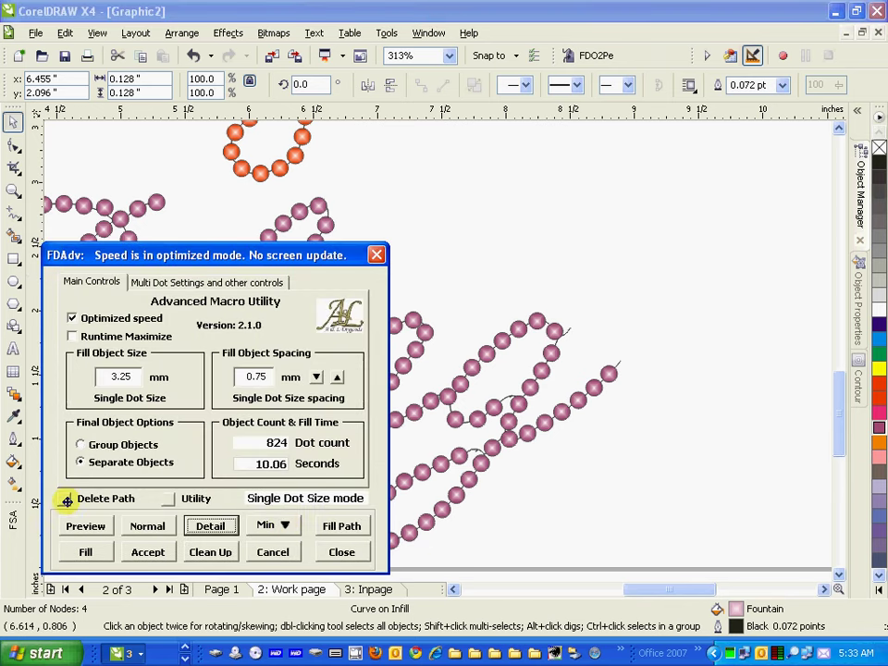
click(554, 495)
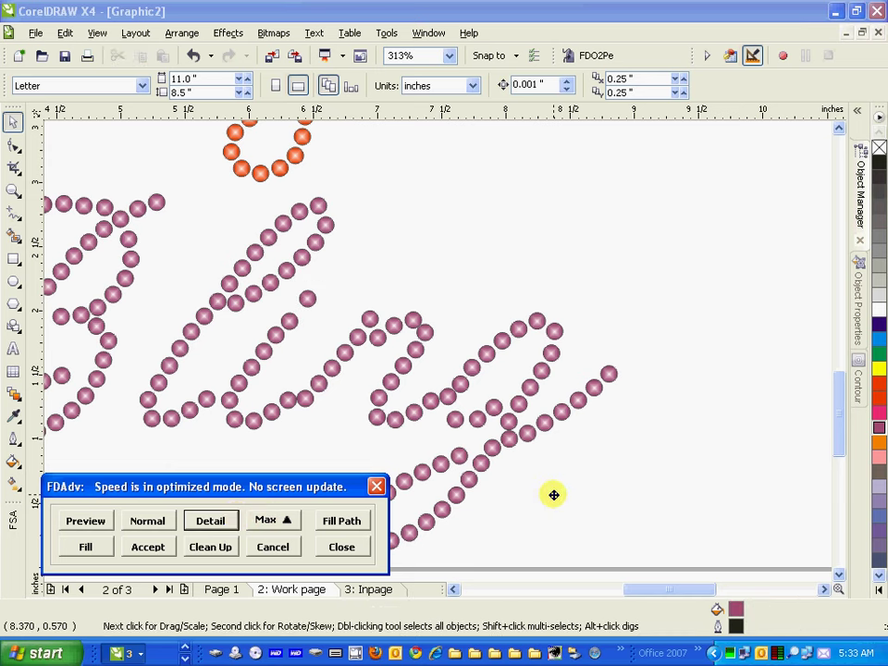
key(F4)
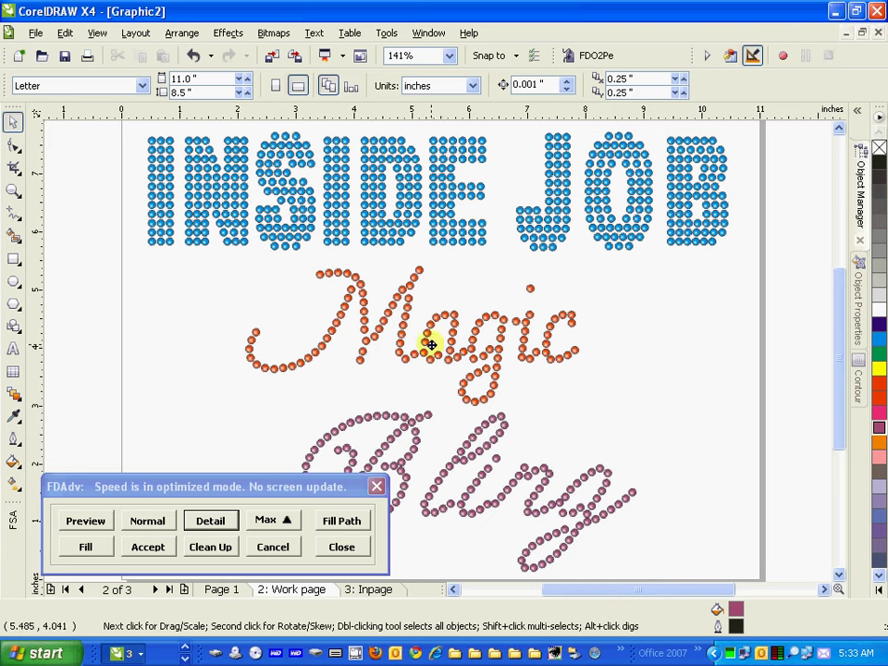
Step: Preview the whole rhinestone design on a dark background and move the FDAdv dialog clear of the lettering
scroll(450, 328, down, 3)
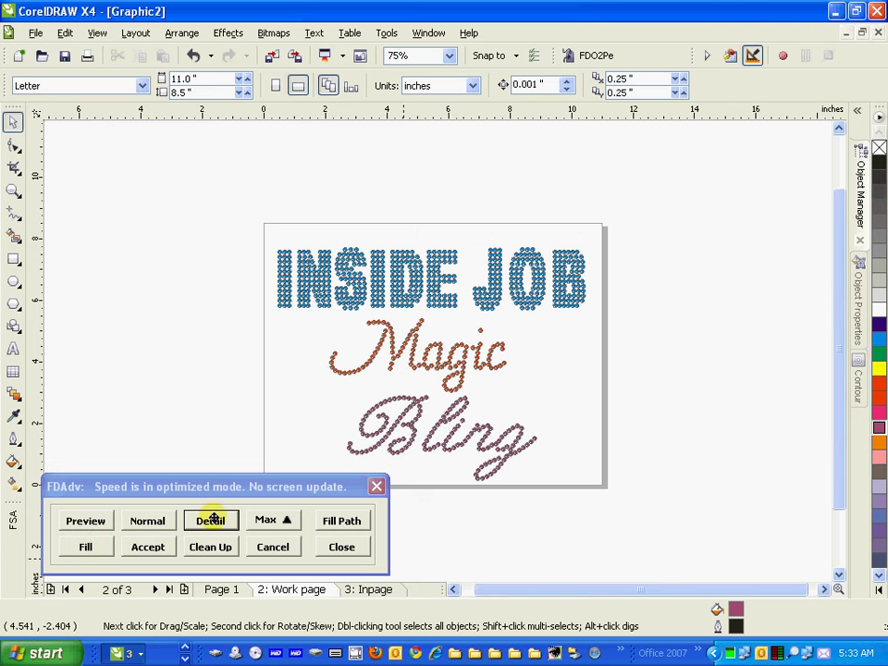
click(82, 520)
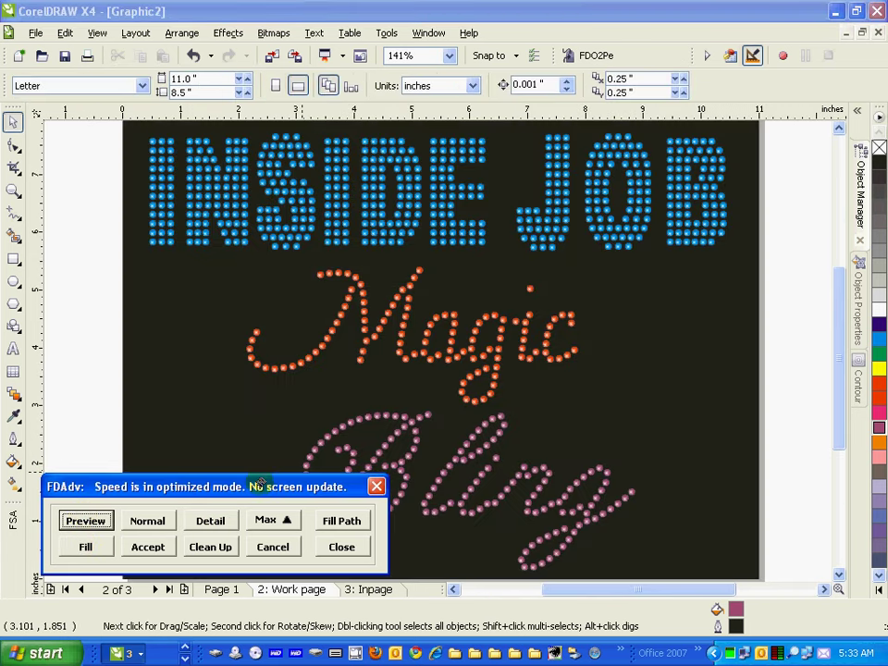
drag(258, 487, 730, 22)
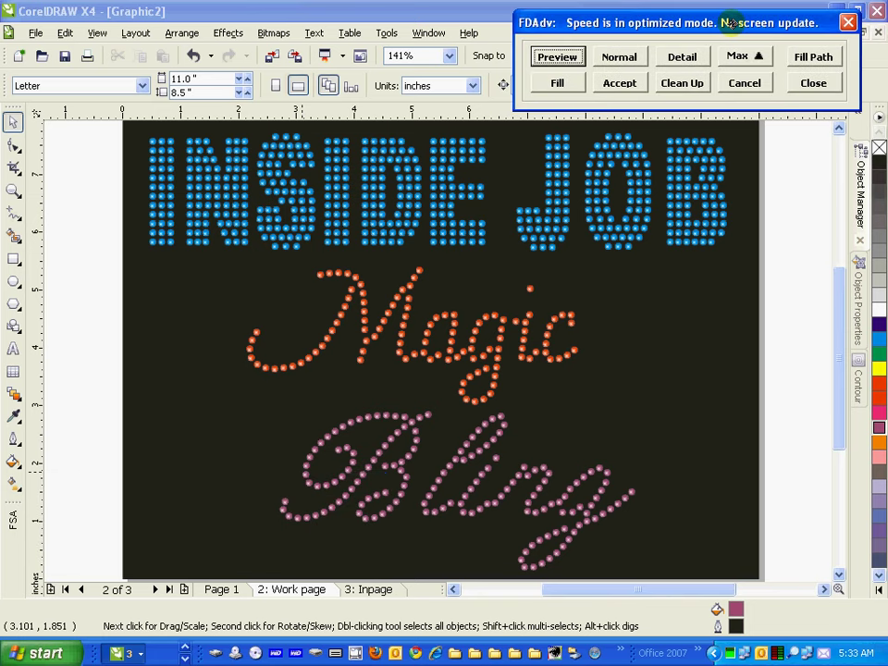